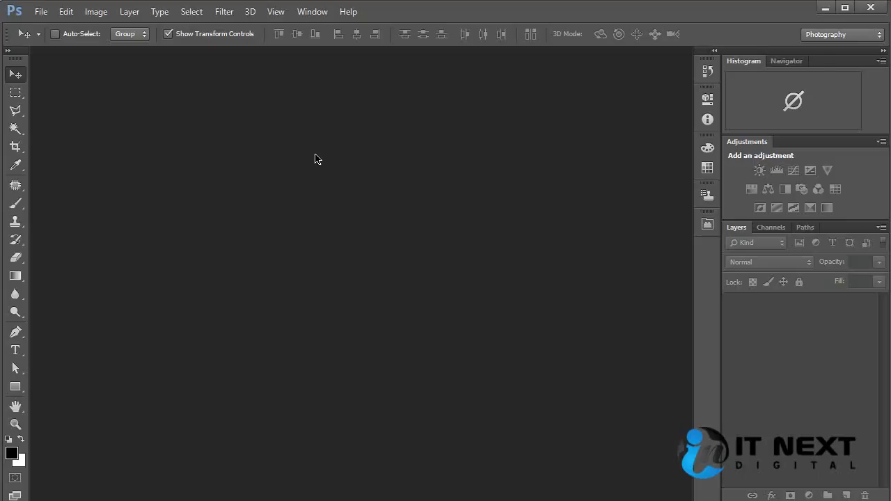
Step: Open the photo 1413992_68852149.jpg and reposition its floating window near the middle of the workspace
{"action": "key", "text": "ctrl+o"}
{"action": "double_click", "coordinate": [394, 120]}
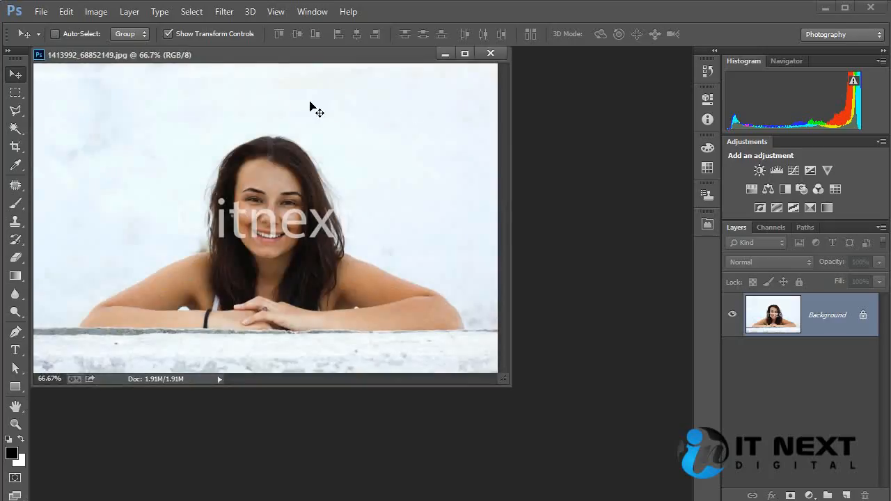
{"action": "left_click_drag", "start_coordinate": [302, 56], "coordinate": [354, 98]}
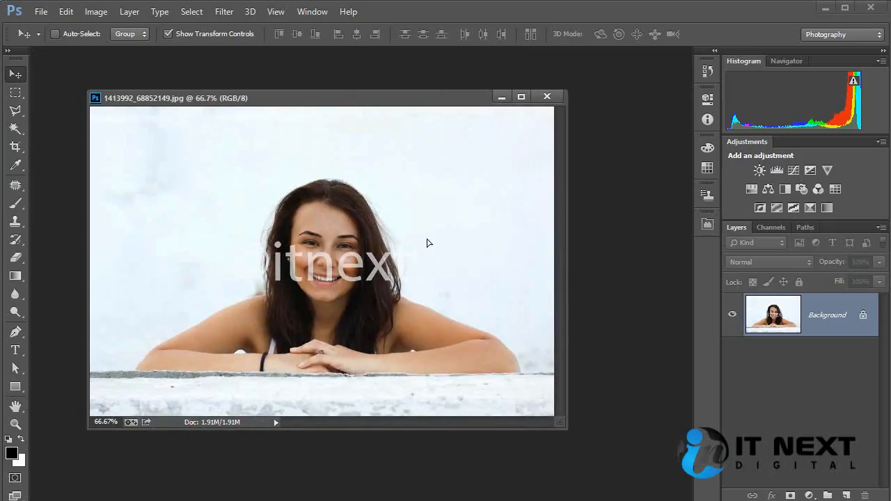
Step: Try to move the locked Background layer with the Move tool
{"action": "left_click", "coordinate": [130, 274]}
{"action": "left_click", "coordinate": [429, 206]}
{"action": "left_click_drag", "start_coordinate": [289, 229], "coordinate": [506, 228]}
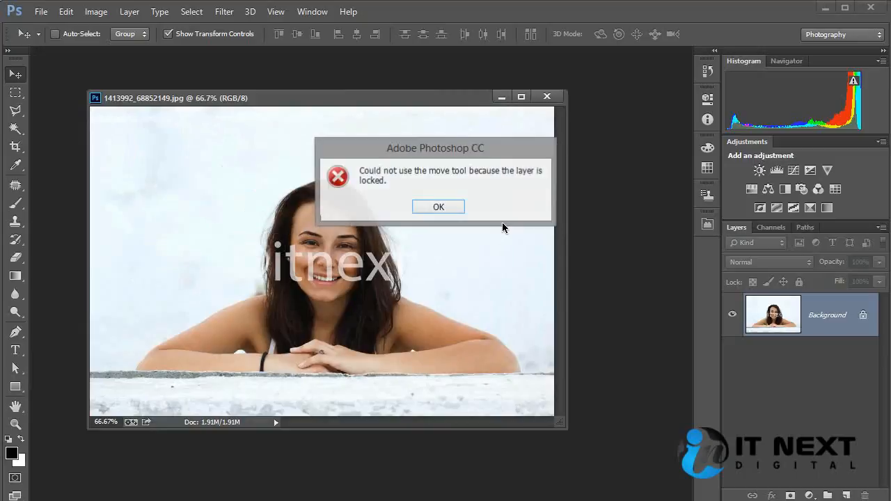
{"action": "left_click", "coordinate": [454, 207]}
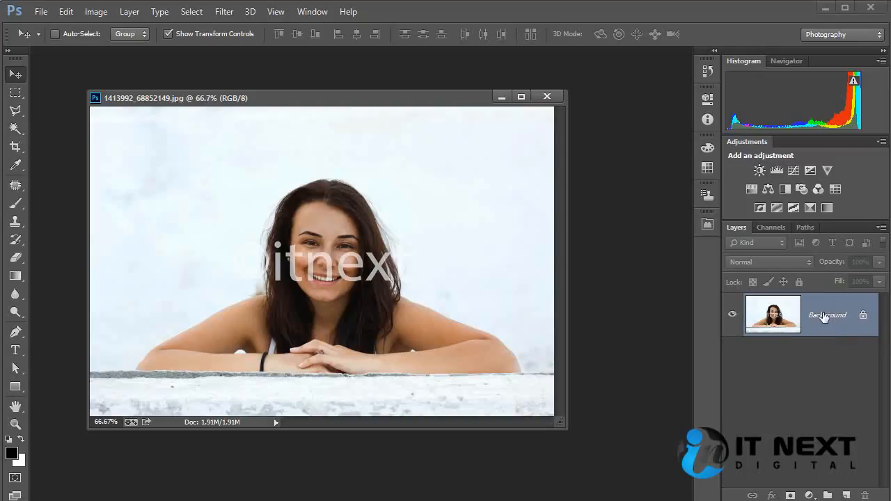
Step: Duplicate the Background layer and hide the original Background layer
{"action": "left_click_drag", "start_coordinate": [824, 316], "coordinate": [847, 496]}
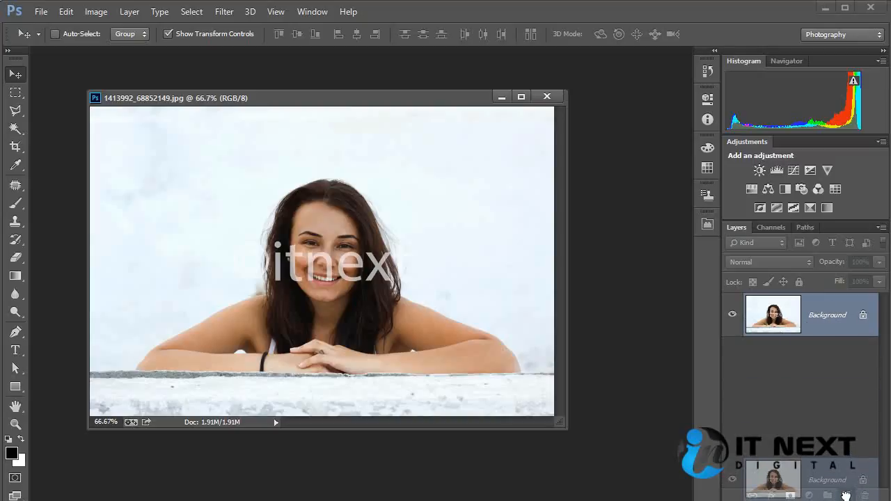
{"action": "left_click_drag", "start_coordinate": [846, 496], "coordinate": [847, 495]}
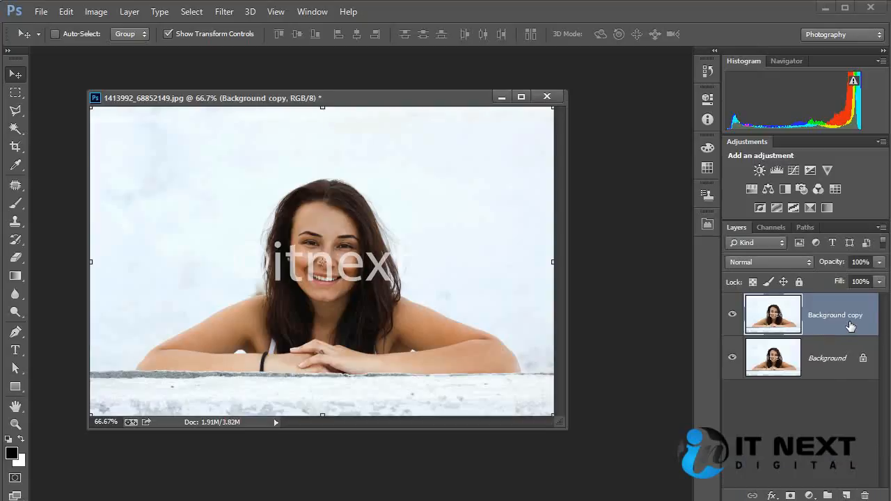
{"action": "left_click_drag", "start_coordinate": [788, 361], "coordinate": [864, 495]}
{"action": "left_click", "coordinate": [752, 362]}
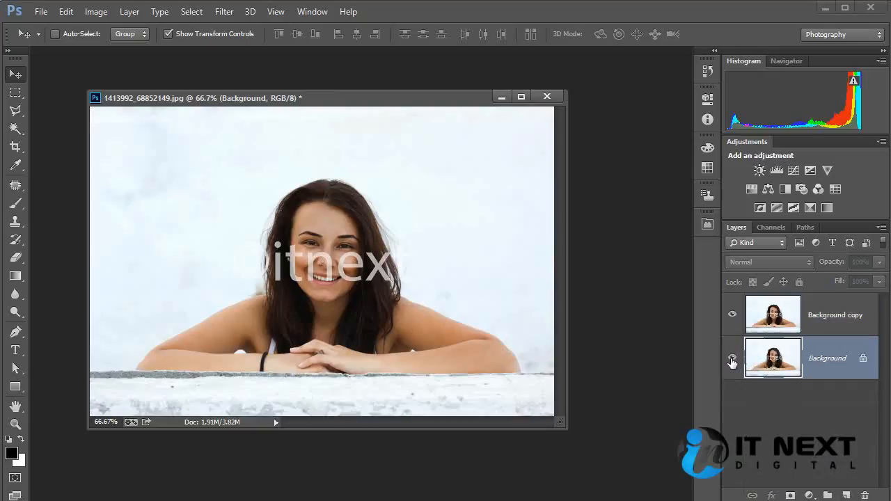
Step: Move the Background copy layer slightly down and to the right on the canvas
{"action": "left_click", "coordinate": [826, 320]}
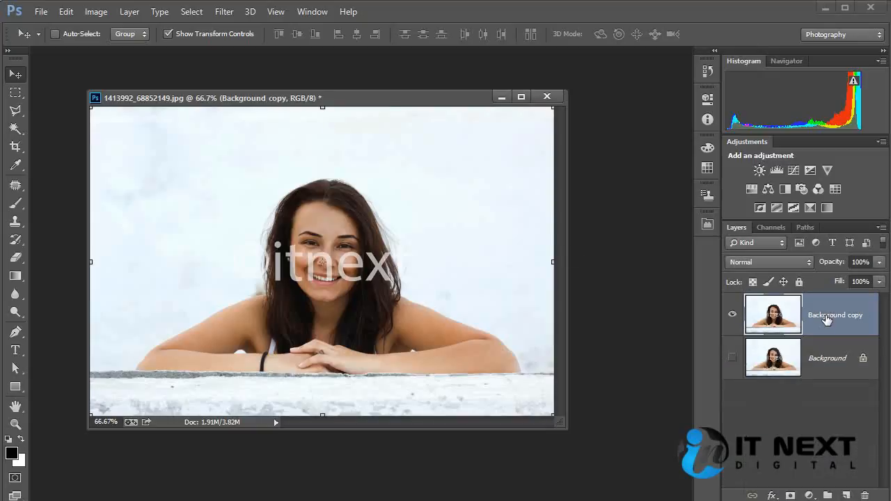
{"action": "left_click_drag", "start_coordinate": [415, 216], "coordinate": [477, 200]}
{"action": "mouse_move", "coordinate": [368, 171]}
{"action": "left_mouse_down"}
{"action": "mouse_move", "coordinate": [367, 199]}
{"action": "mouse_move", "coordinate": [361, 185]}
{"action": "left_mouse_up"}
Step: Add a new empty layer between Background and Background copy, and try to move its contents
{"action": "left_click", "coordinate": [834, 367]}
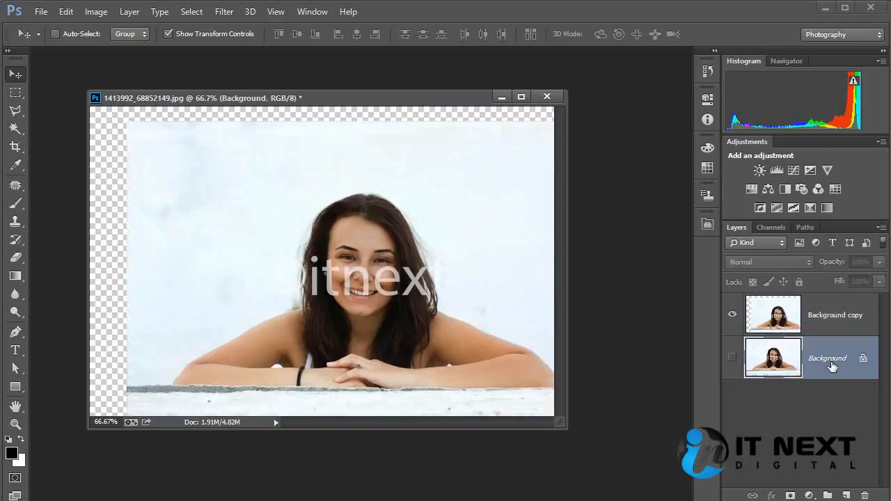
{"action": "left_click", "coordinate": [846, 495]}
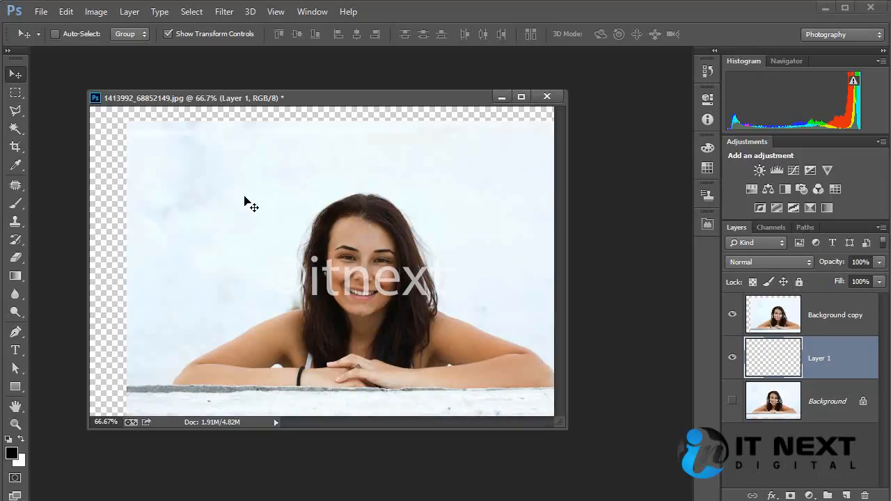
{"action": "left_click_drag", "start_coordinate": [286, 208], "coordinate": [209, 244]}
Step: Reposition the Background copy layer further down and right, leaving transparent strips along the canvas's upper and left edges
{"action": "left_click", "coordinate": [837, 318]}
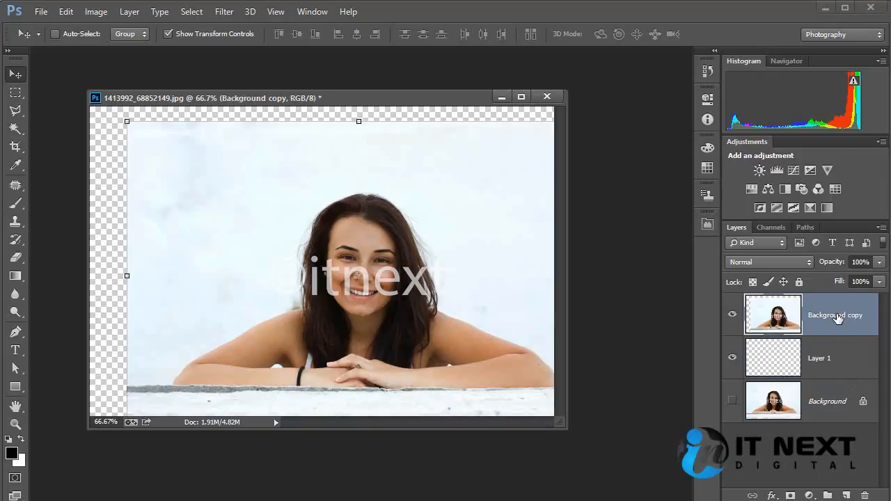
{"action": "left_click_drag", "start_coordinate": [508, 207], "coordinate": [259, 192]}
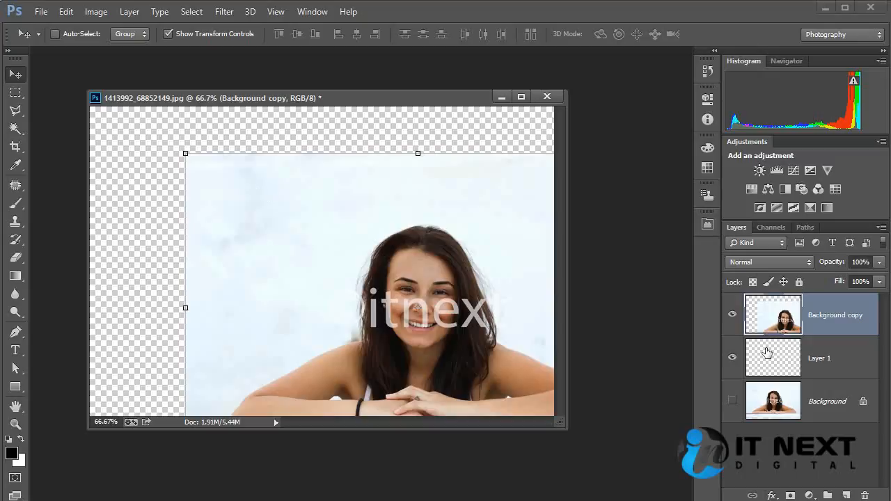
{"action": "left_click", "coordinate": [783, 362]}
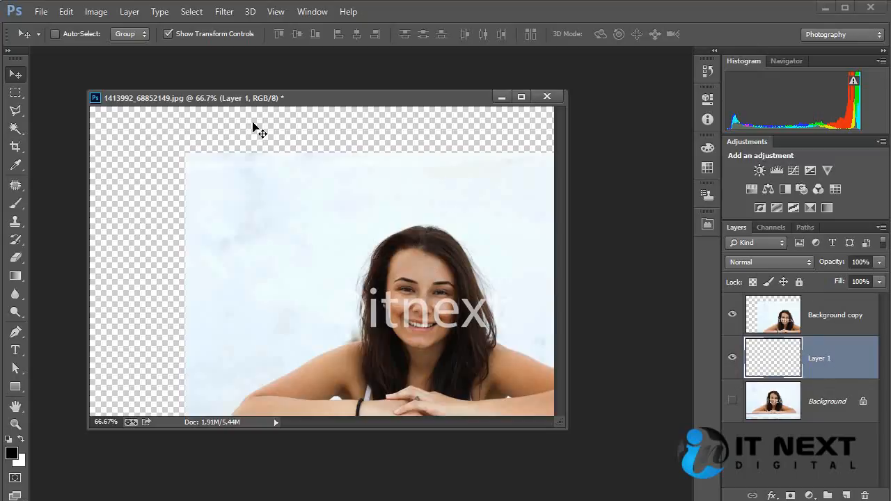
{"action": "left_click", "coordinate": [822, 315]}
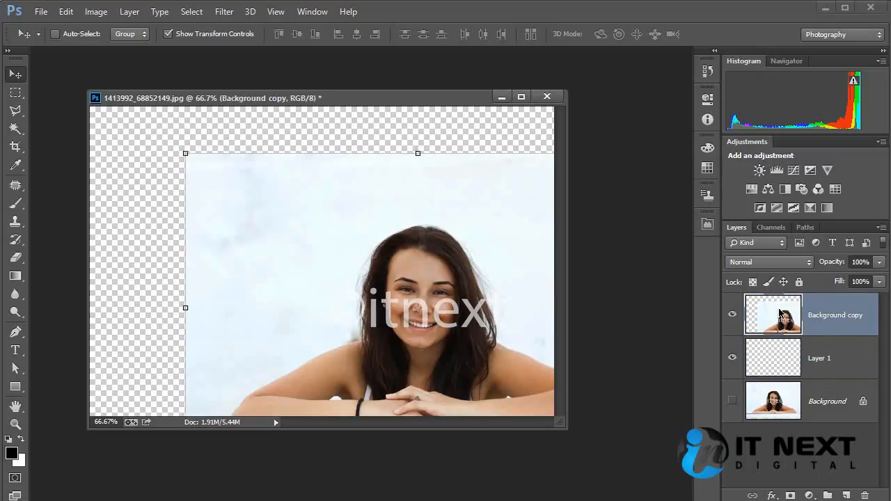
{"action": "left_click_drag", "start_coordinate": [398, 259], "coordinate": [376, 254]}
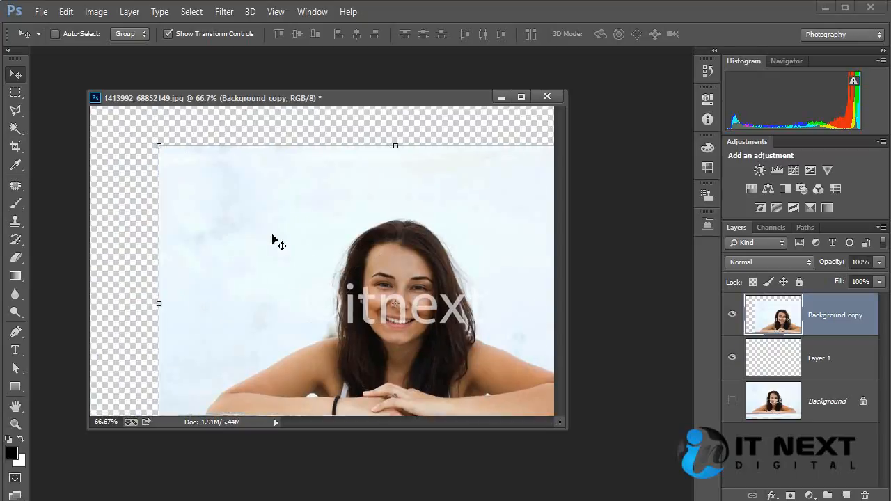
Step: Examine the transparent checkerboard around the upper-left corner of the Background copy layer at 700% magnification
{"action": "key", "text": "ctrl+plus"}
{"action": "key", "text": "ctrl+plus"}
{"action": "key", "text": "ctrl+plus"}
{"action": "key", "text": "ctrl+plus"}
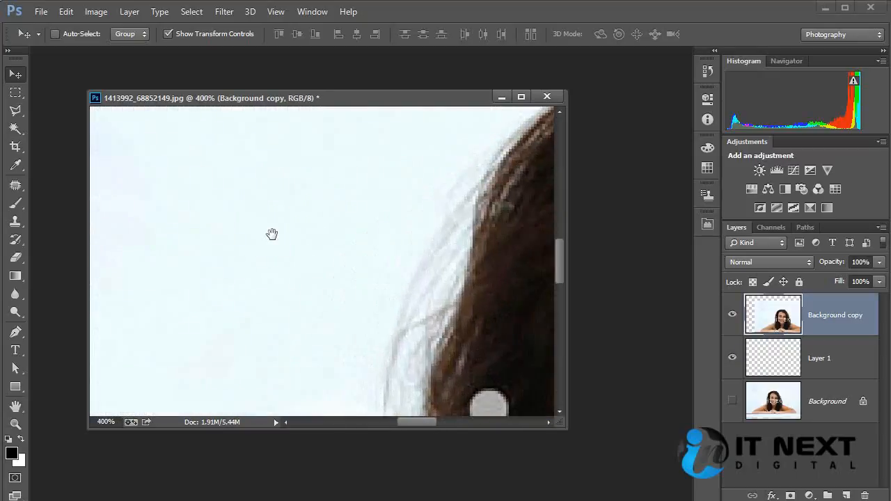
{"action": "left_click_drag", "start_coordinate": [273, 235], "coordinate": [354, 207]}
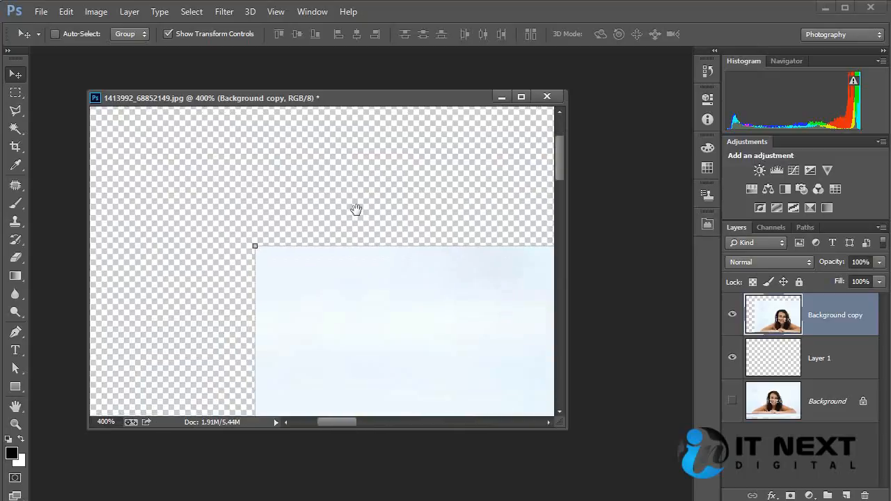
{"action": "key", "text": "ctrl+plus"}
{"action": "key", "text": "ctrl+plus"}
{"action": "key", "text": "ctrl+plus"}
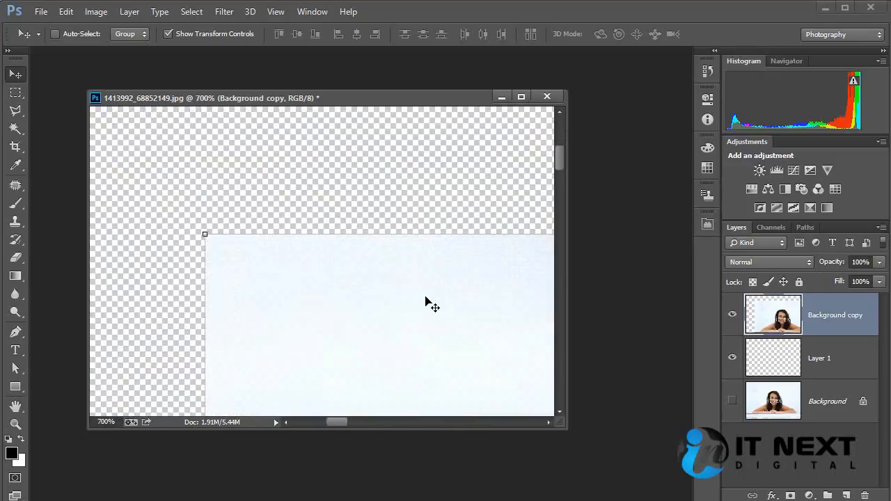
{"action": "scroll", "coordinate": [442, 239], "scroll_direction": "down", "scroll_amount": 3}
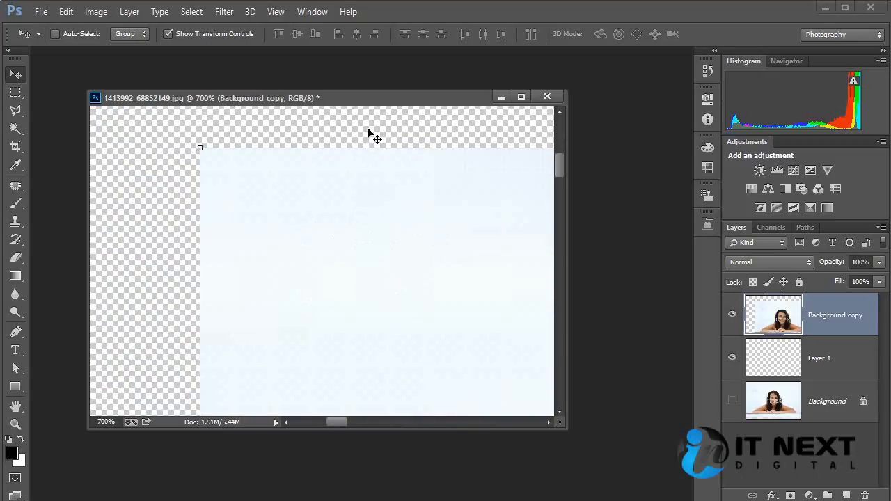
Step: Deselect all layers and try to use the Move tool on the canvas without a selected layer
{"action": "left_click", "coordinate": [369, 130], "text": "ctrl"}
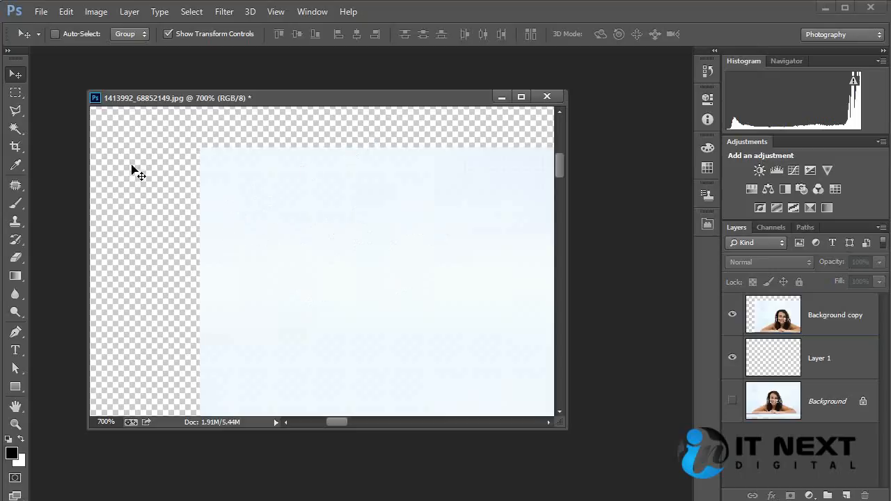
{"action": "left_click", "coordinate": [160, 182]}
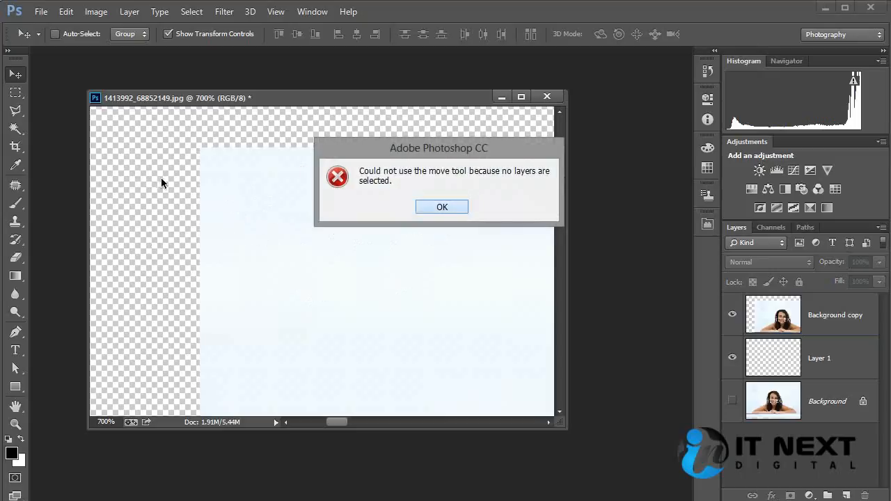
{"action": "left_click", "coordinate": [442, 206]}
{"action": "left_click", "coordinate": [349, 220]}
{"action": "left_click", "coordinate": [443, 207]}
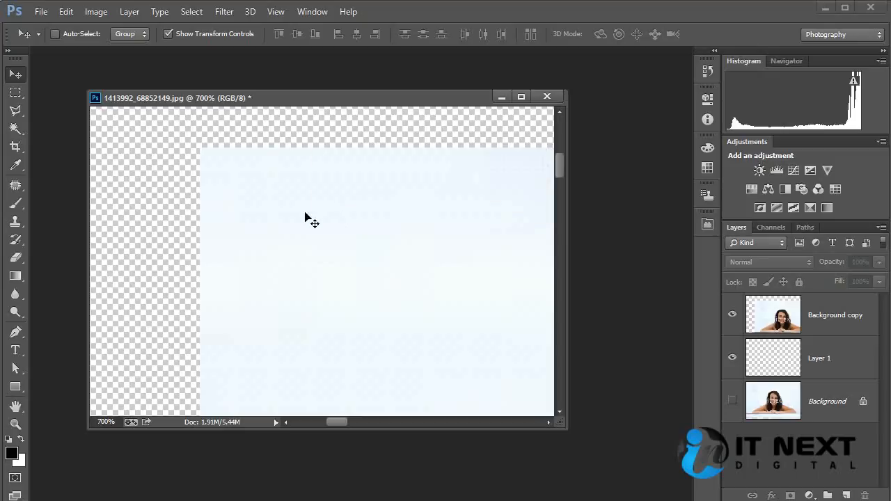
Step: Select the Background copy layer and move it back so that it covers the whole canvas
{"action": "left_click_drag", "start_coordinate": [215, 191], "coordinate": [344, 290]}
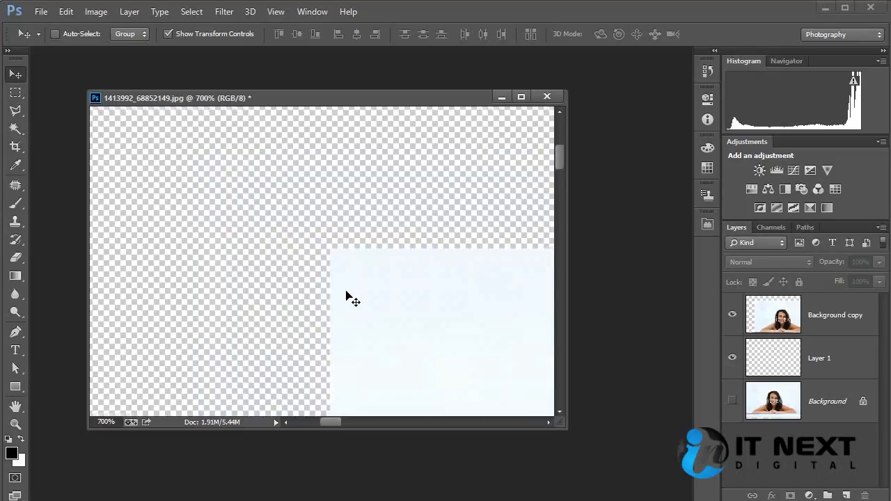
{"action": "key", "text": "ctrl+minus"}
{"action": "key", "text": "ctrl+minus"}
{"action": "key", "text": "ctrl+minus"}
{"action": "key", "text": "ctrl+minus"}
{"action": "key", "text": "ctrl+minus"}
{"action": "key", "text": "ctrl+minus"}
{"action": "key", "text": "ctrl+minus"}
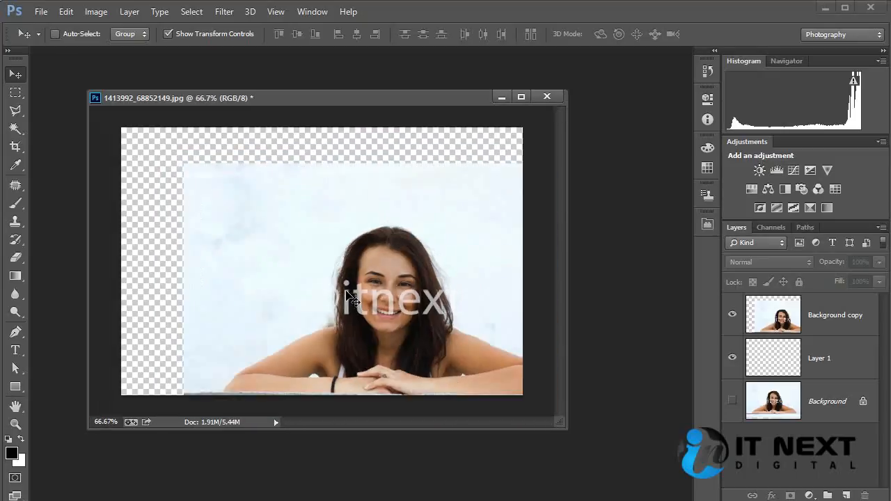
{"action": "key", "text": "ctrl+minus"}
{"action": "left_click", "coordinate": [381, 255], "text": "ctrl"}
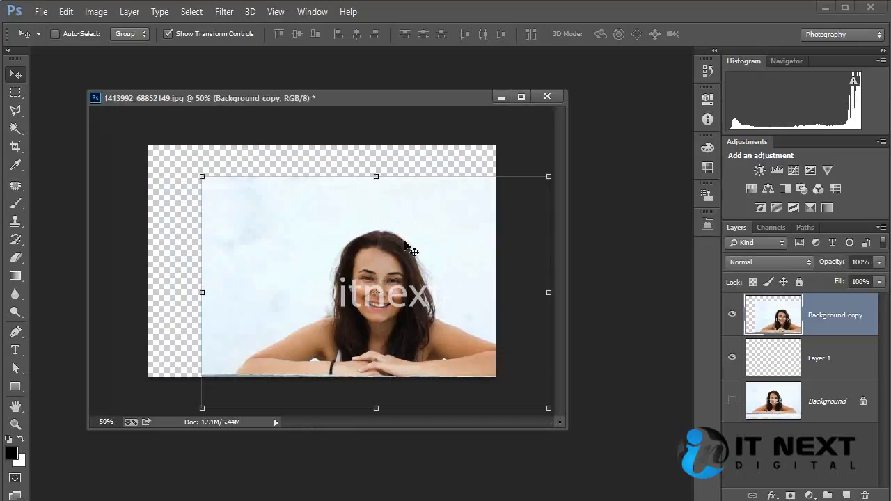
{"action": "left_click_drag", "start_coordinate": [450, 232], "coordinate": [394, 199]}
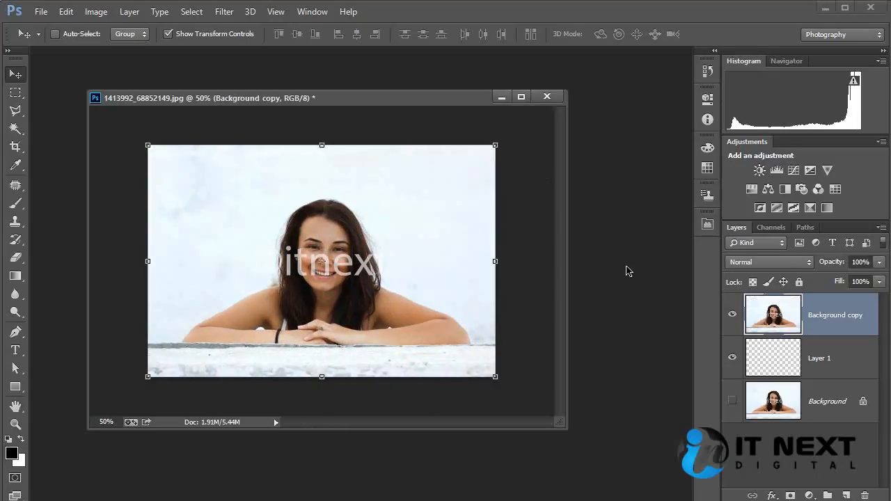
Step: Paint several thick diagonal black strokes across Layer 1 with the 70-pixel soft brush
{"action": "left_click", "coordinate": [811, 366]}
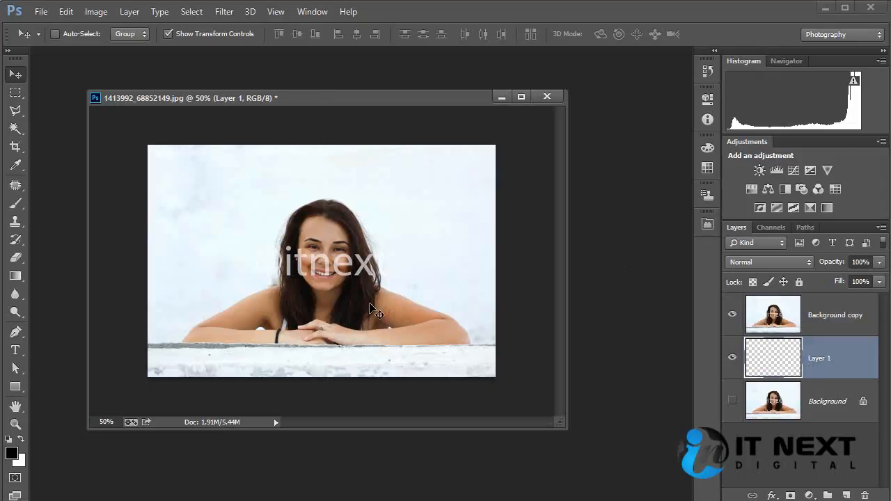
{"action": "key", "text": "b"}
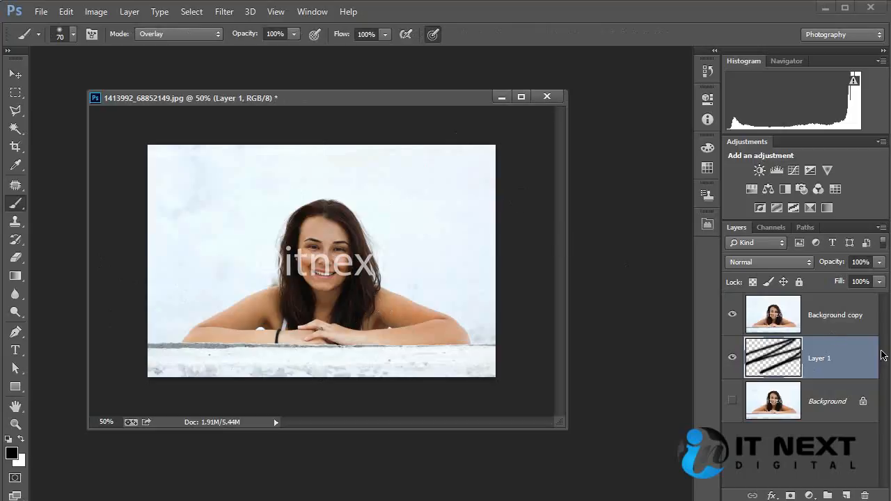
Step: Move Layer 1 above the Background copy layer in the layer order
{"action": "left_click", "coordinate": [839, 317]}
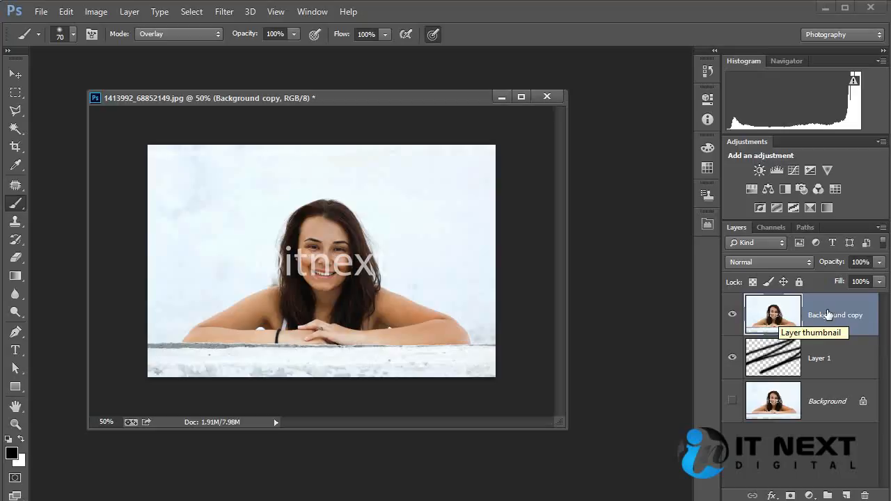
{"action": "left_click", "coordinate": [828, 360]}
{"action": "left_click_drag", "start_coordinate": [840, 370], "coordinate": [841, 309]}
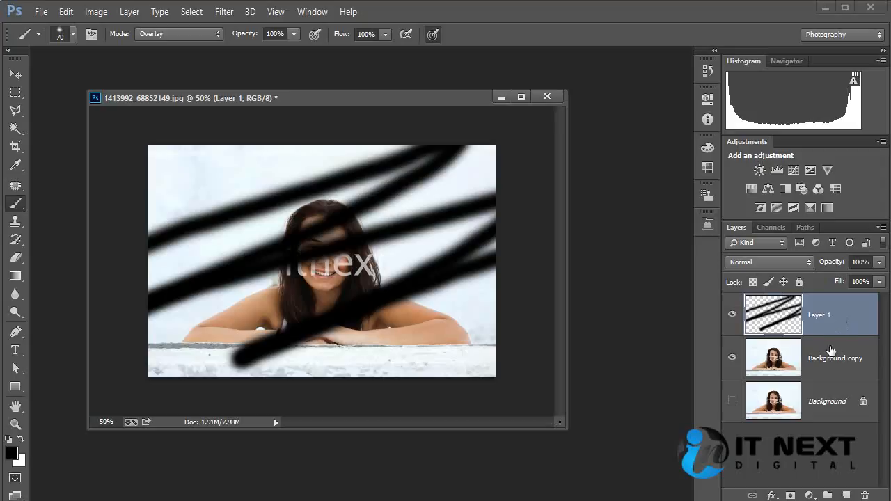
{"action": "left_click", "coordinate": [828, 358]}
Step: Shift the brush strokes on Layer 1 slightly down and to the right with the Move tool
{"action": "left_click", "coordinate": [833, 319]}
{"action": "left_click", "coordinate": [16, 74]}
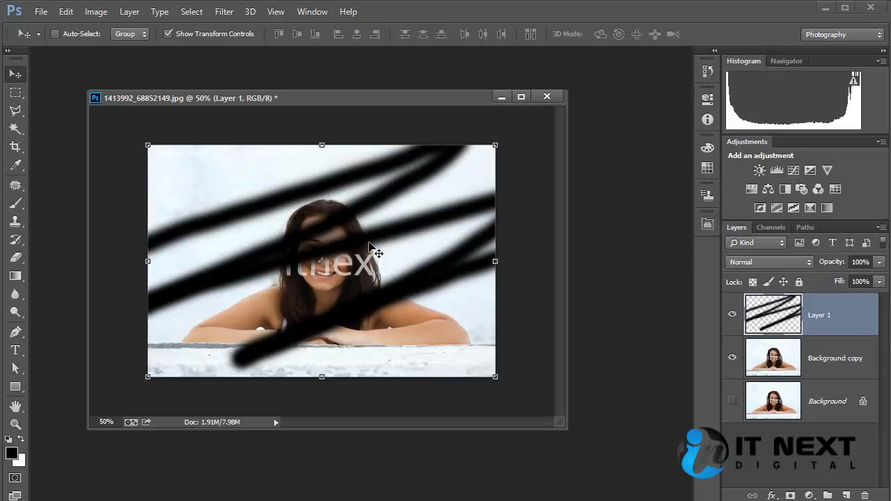
{"action": "mouse_move", "coordinate": [362, 206]}
{"action": "left_mouse_down"}
{"action": "mouse_move", "coordinate": [362, 217]}
{"action": "mouse_move", "coordinate": [374, 167]}
{"action": "mouse_move", "coordinate": [345, 291]}
{"action": "mouse_move", "coordinate": [454, 205]}
{"action": "mouse_move", "coordinate": [371, 183]}
{"action": "mouse_move", "coordinate": [346, 211]}
{"action": "mouse_move", "coordinate": [401, 191]}
{"action": "mouse_move", "coordinate": [374, 214]}
{"action": "left_mouse_up"}
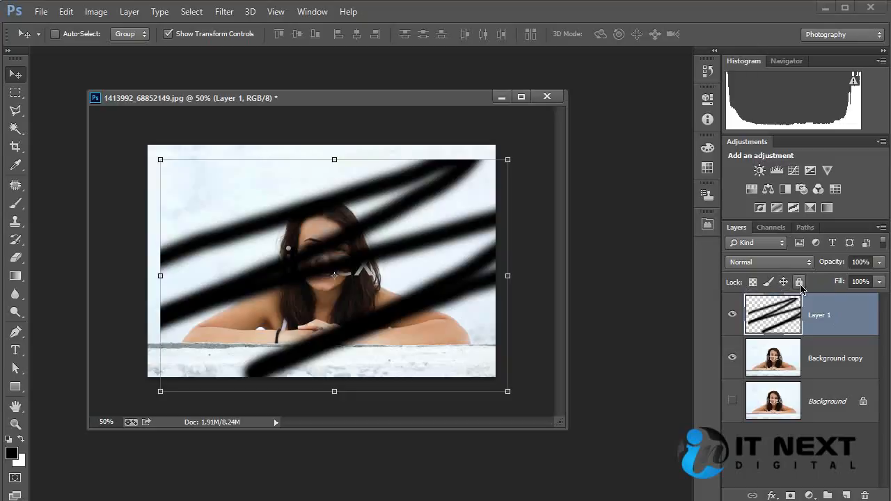
Step: Delete Layer 1 and undo the deletion
{"action": "left_click", "coordinate": [794, 263]}
{"action": "left_click", "coordinate": [796, 266]}
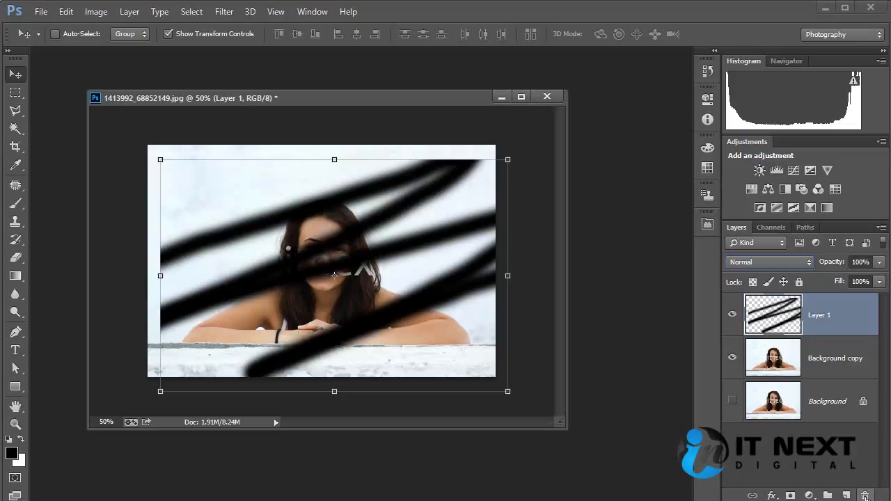
{"action": "left_click_drag", "start_coordinate": [823, 316], "coordinate": [865, 496]}
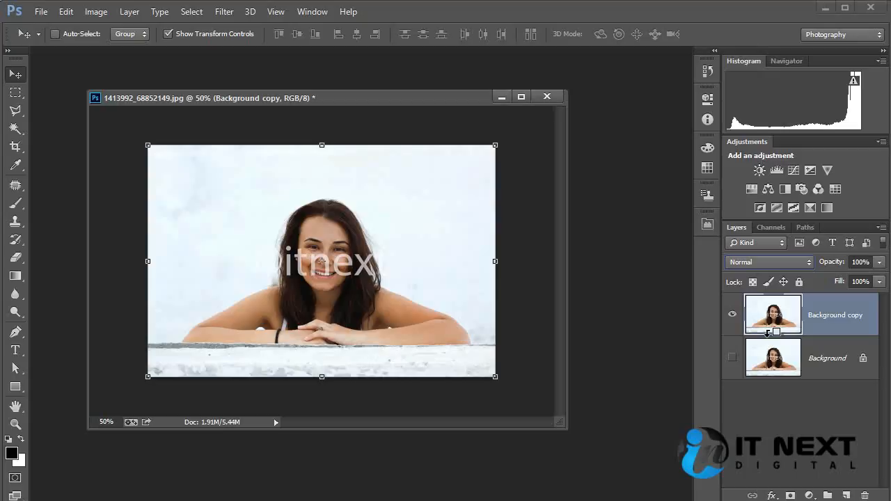
{"action": "key", "text": "ctrl+v"}
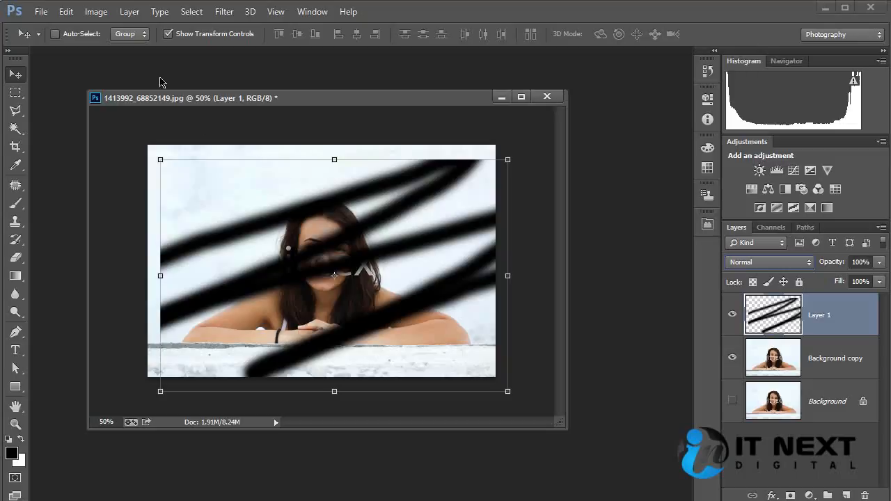
Step: Step back through the edit history past the shift and reordering of Layer 1
{"action": "left_click", "coordinate": [68, 12]}
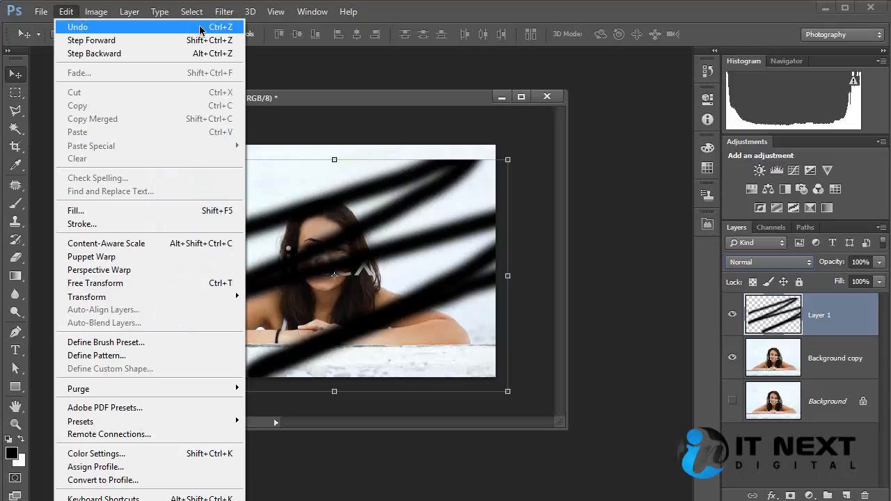
{"action": "left_click", "coordinate": [370, 185]}
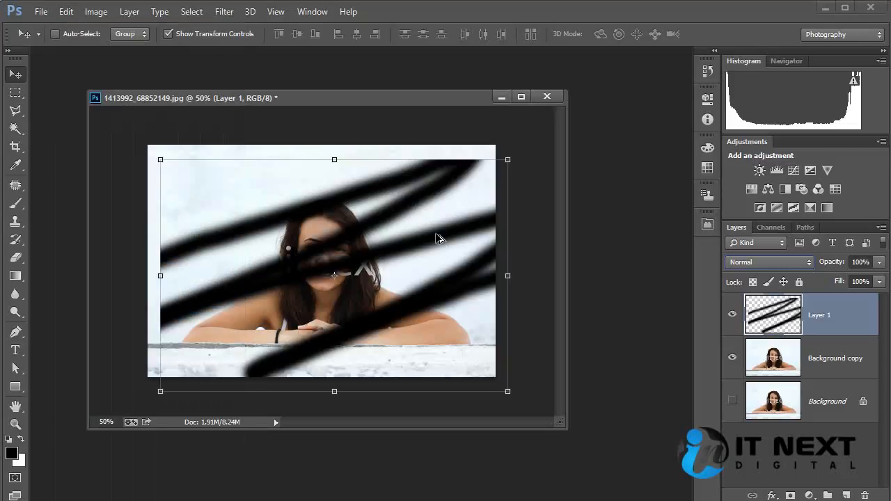
{"action": "key", "text": "ctrl+z"}
{"action": "key", "text": "ctrl+["}
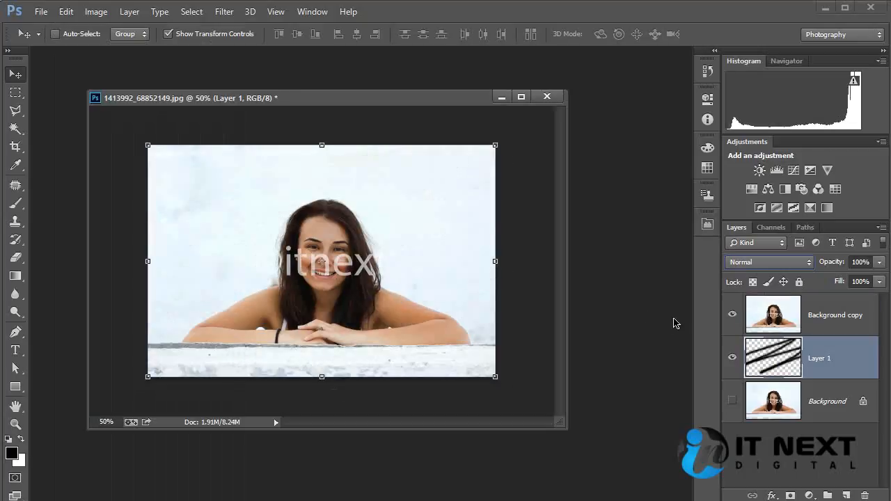
{"action": "key", "text": "ctrl+alt+z"}
{"action": "key", "text": "ctrl+alt+z"}
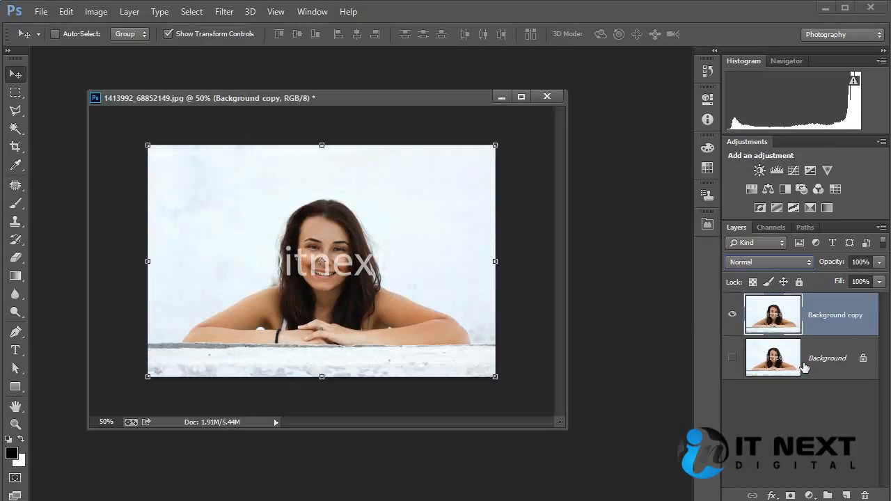
Step: Restore Layer 1 with its shifted brush strokes above Background copy using redo and undo
{"action": "left_click", "coordinate": [66, 12]}
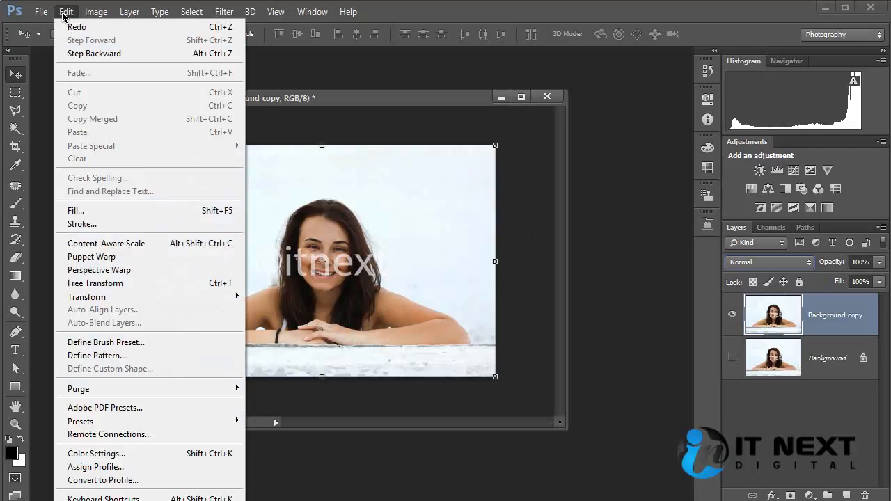
{"action": "left_click", "coordinate": [175, 30]}
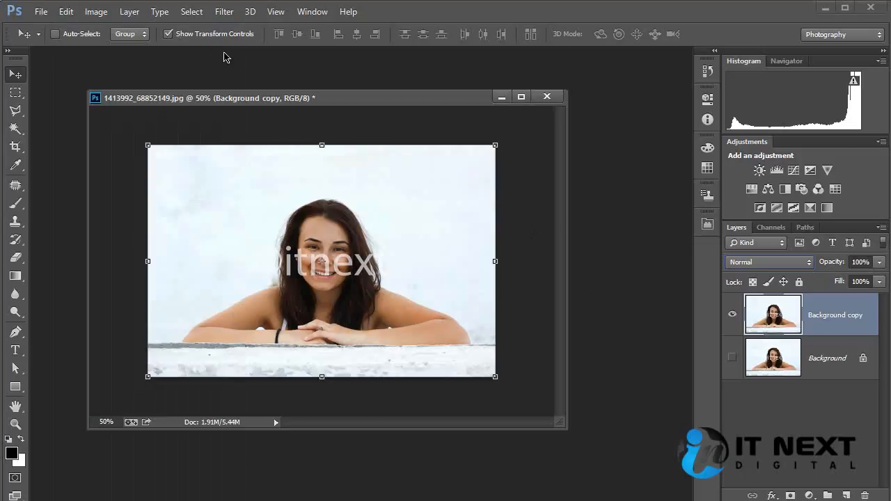
{"action": "key", "text": "ctrl+z"}
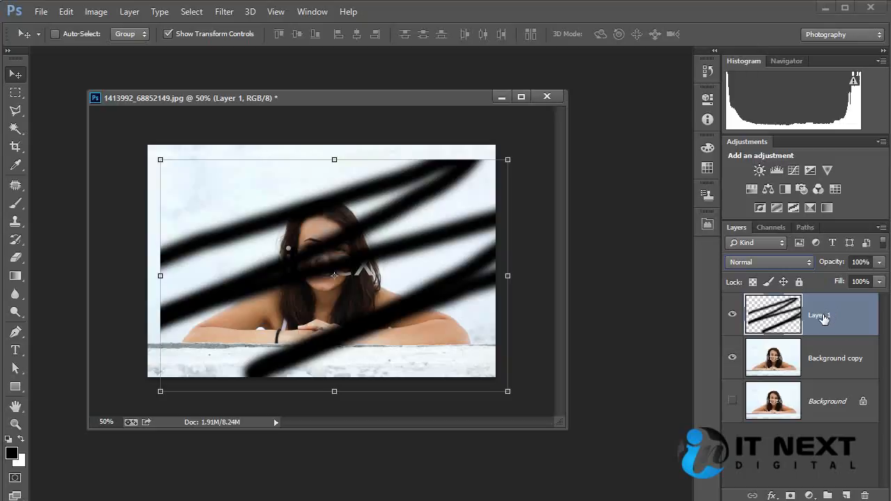
Step: Create a new layer group above Layer 1
{"action": "left_click", "coordinate": [840, 368]}
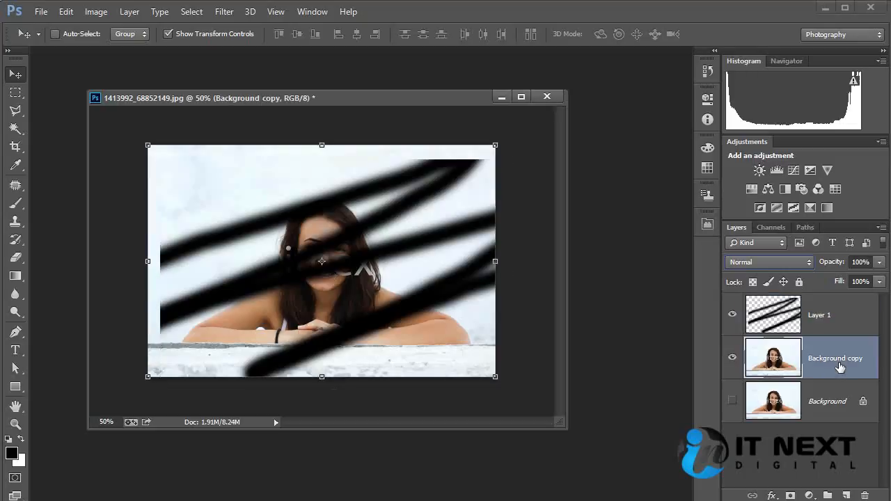
{"action": "left_click", "coordinate": [833, 326]}
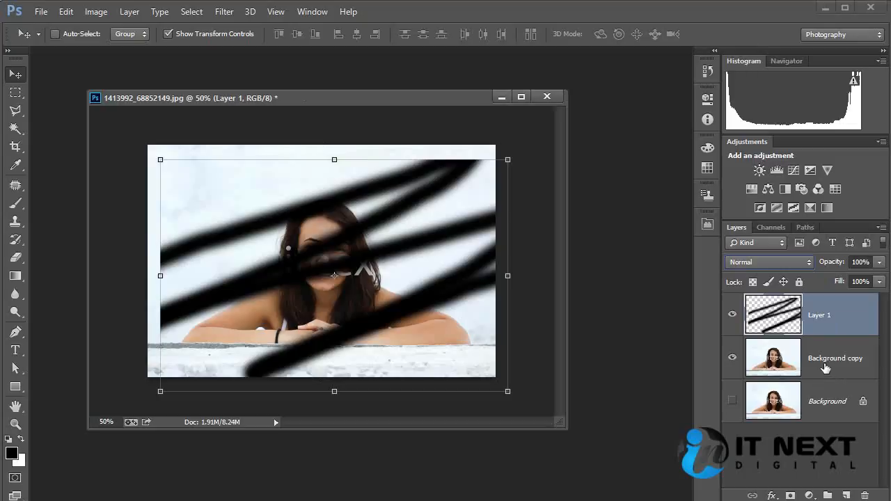
{"action": "mouse_move", "coordinate": [826, 367]}
{"action": "left_mouse_down"}
{"action": "mouse_move", "coordinate": [826, 303]}
{"action": "mouse_move", "coordinate": [825, 375]}
{"action": "left_mouse_up"}
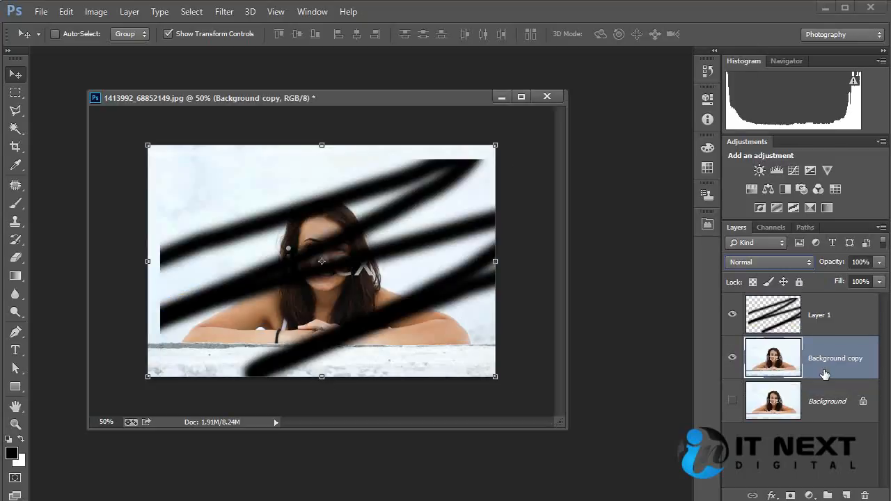
{"action": "left_click", "coordinate": [839, 326], "text": "shift"}
{"action": "left_click", "coordinate": [829, 494]}
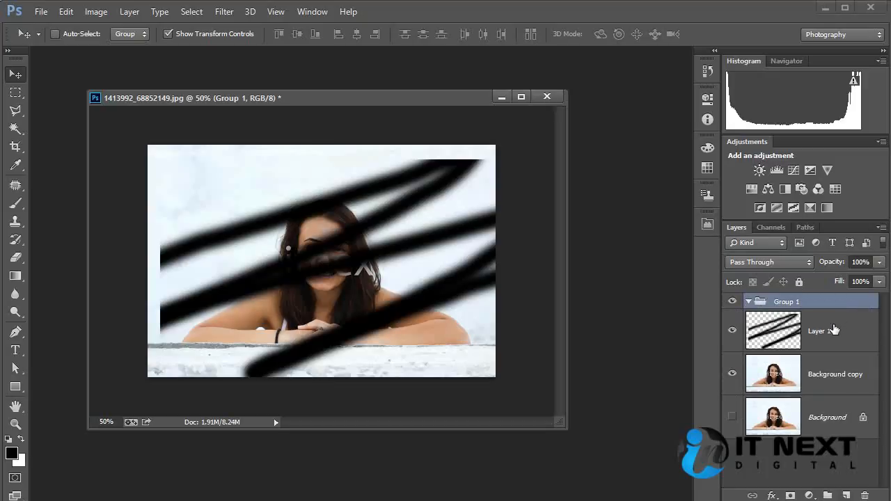
Step: Move Layer 1 and Background copy together into Group 1 and collapse the group
{"action": "left_click", "coordinate": [833, 333]}
{"action": "left_click", "coordinate": [832, 372], "text": "shift"}
{"action": "left_click_drag", "start_coordinate": [771, 329], "coordinate": [750, 301]}
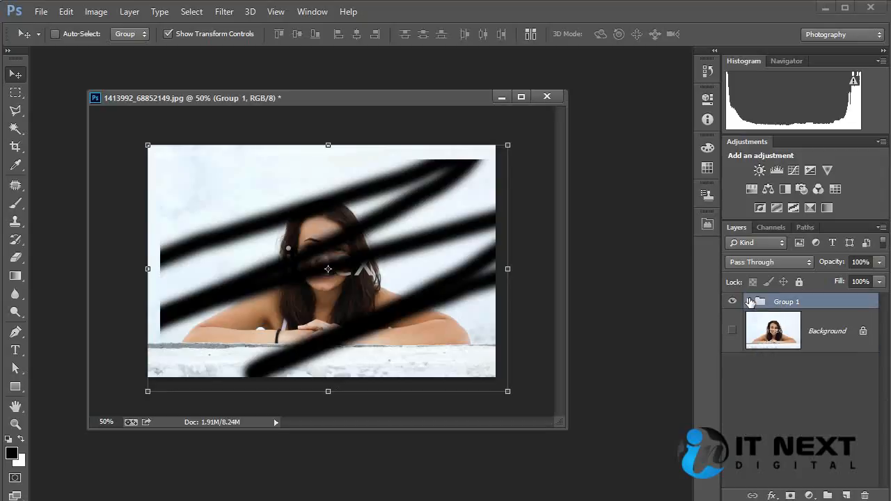
{"action": "left_click", "coordinate": [750, 300]}
{"action": "left_click", "coordinate": [750, 301]}
{"action": "left_click", "coordinate": [750, 301]}
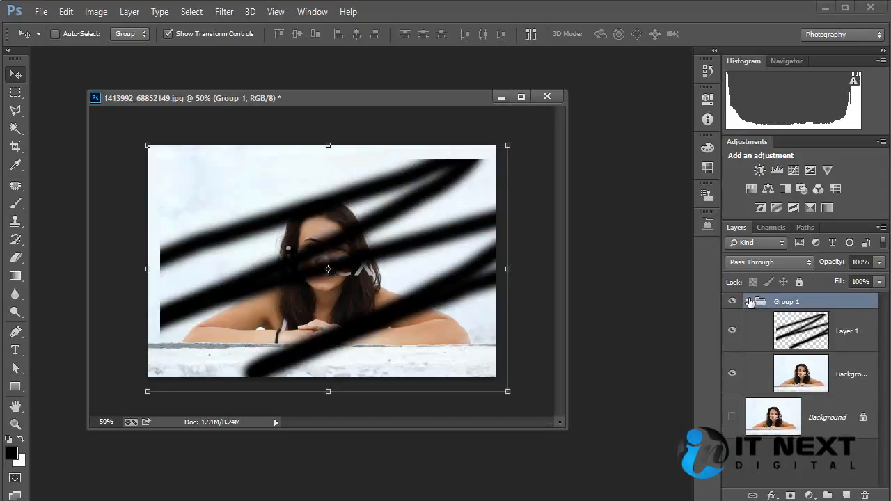
{"action": "left_click", "coordinate": [751, 301]}
Step: Rename Group 1 as itnext1
{"action": "double_click", "coordinate": [787, 301]}
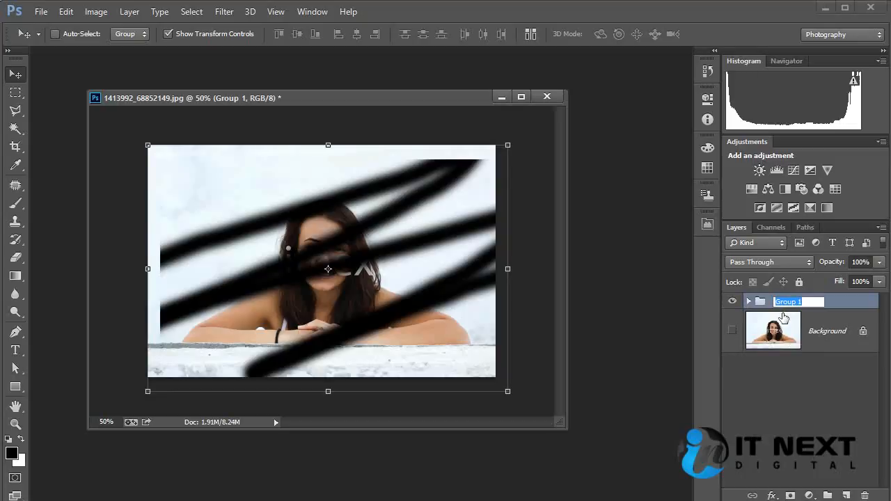
{"action": "type", "text": "itnext1"}
{"action": "key", "text": "Return"}
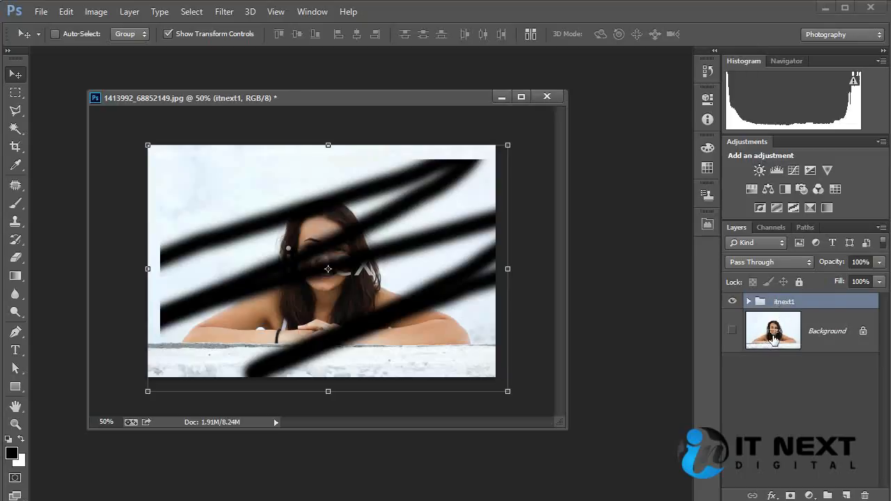
Step: Delete the Background layer twice, undoing the deletion each time
{"action": "left_click", "coordinate": [794, 341]}
{"action": "left_click_drag", "start_coordinate": [796, 343], "coordinate": [868, 497]}
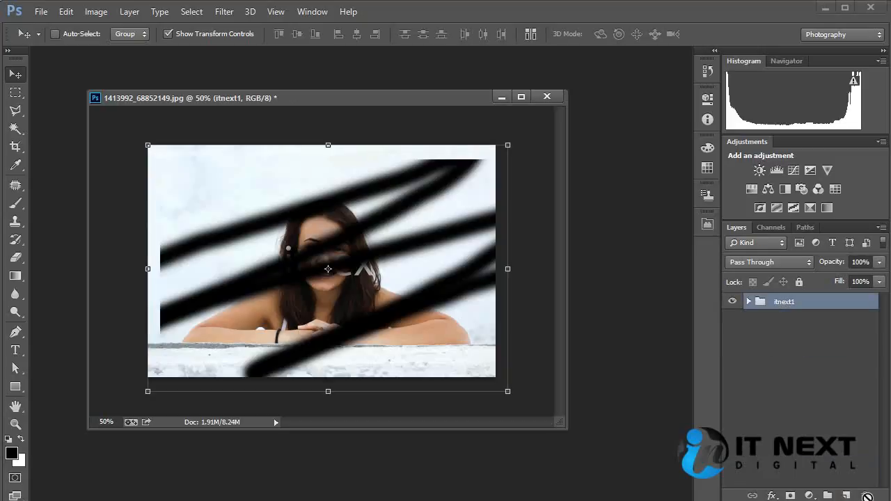
{"action": "key", "text": "ctrl+z"}
{"action": "key", "text": "Delete"}
{"action": "key", "text": "ctrl+z"}
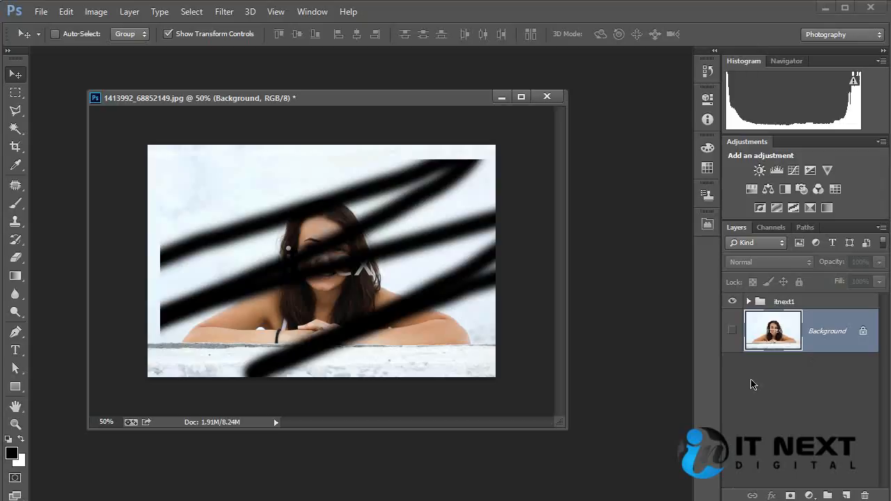
Step: Expand the itnext1 group and select Layer 1 and Background copy individually
{"action": "left_click", "coordinate": [759, 303]}
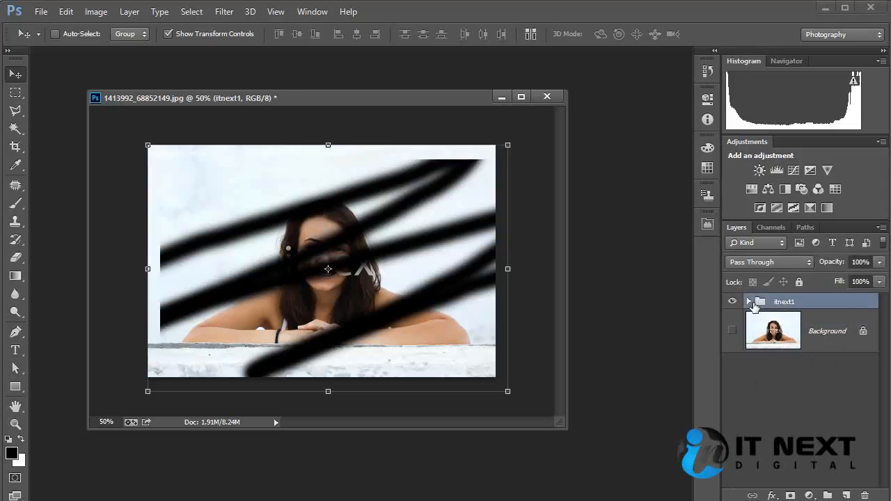
{"action": "left_click", "coordinate": [750, 302]}
{"action": "left_click", "coordinate": [818, 325]}
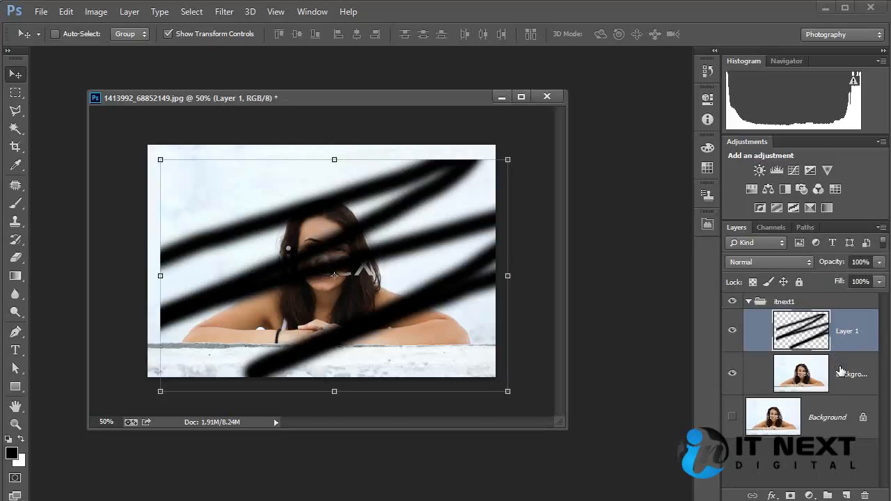
{"action": "left_click", "coordinate": [844, 376], "text": "shift"}
{"action": "left_click", "coordinate": [845, 333], "text": "ctrl"}
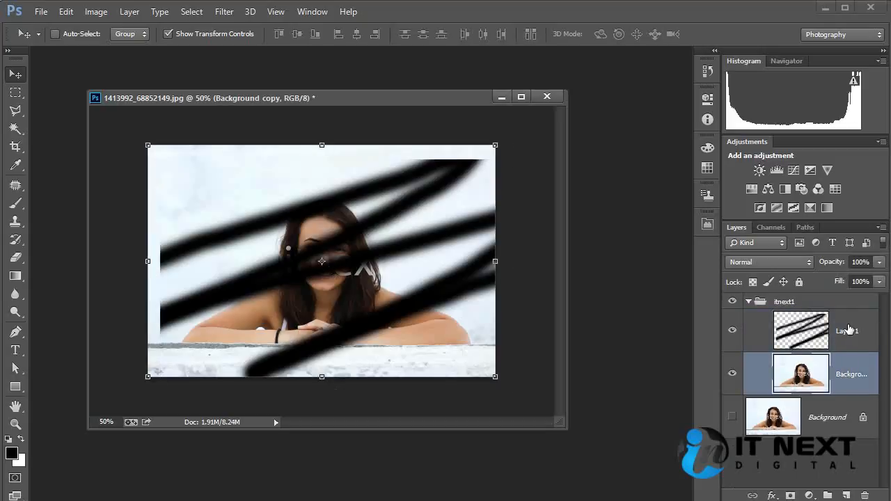
{"action": "left_click", "coordinate": [848, 330], "text": "ctrl"}
Step: Select both layers inside the itnext1 group together, delete them and undo the deletion
{"action": "left_click", "coordinate": [845, 466]}
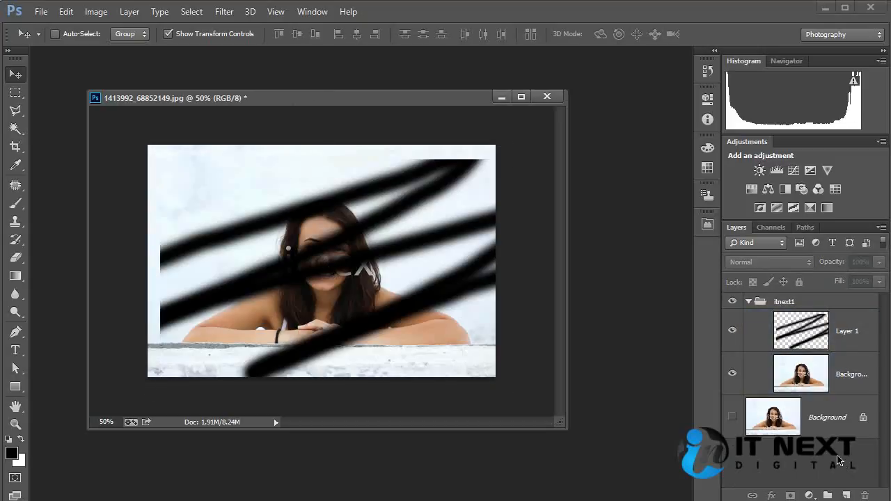
{"action": "left_click", "coordinate": [856, 382]}
{"action": "left_click", "coordinate": [852, 341], "text": "shift"}
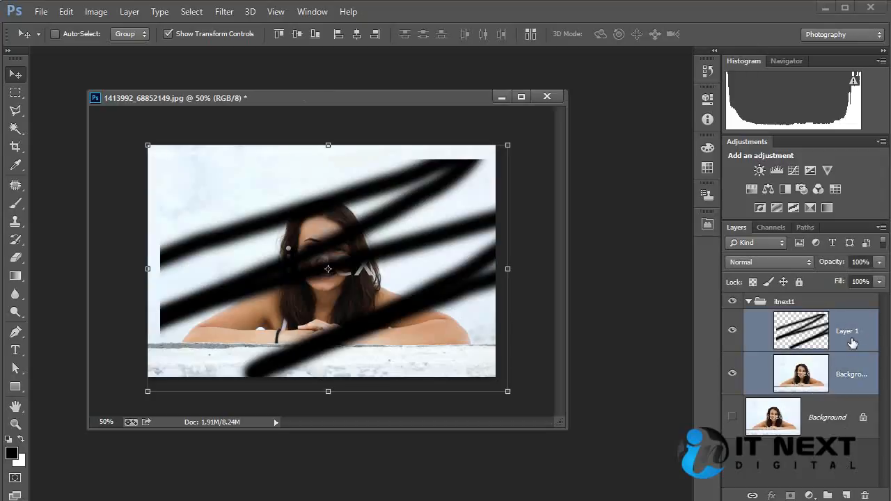
{"action": "key", "text": "Delete"}
{"action": "key", "text": "ctrl+z"}
{"action": "mouse_move", "coordinate": [850, 366]}
{"action": "left_mouse_down"}
{"action": "mouse_move", "coordinate": [856, 465]}
{"action": "mouse_move", "coordinate": [848, 494]}
{"action": "mouse_move", "coordinate": [864, 339]}
{"action": "mouse_move", "coordinate": [858, 365]}
{"action": "left_mouse_up"}
{"action": "left_click", "coordinate": [67, 13]}
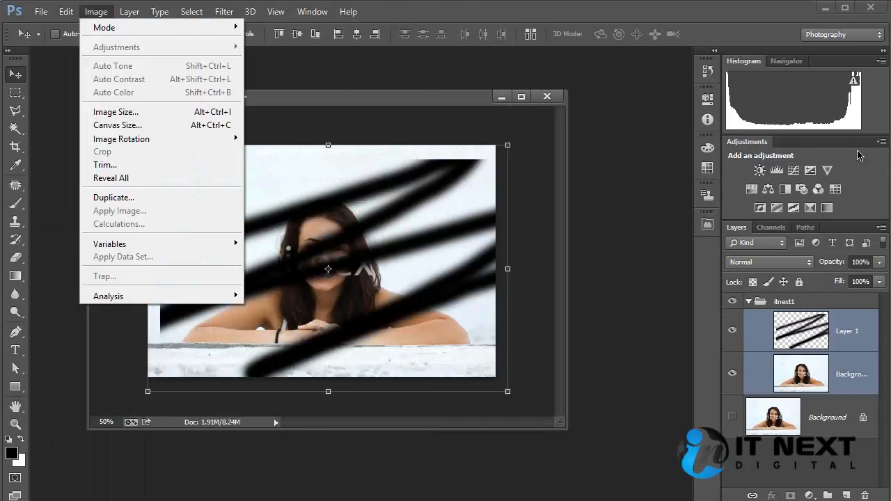
{"action": "left_click", "coordinate": [436, 214]}
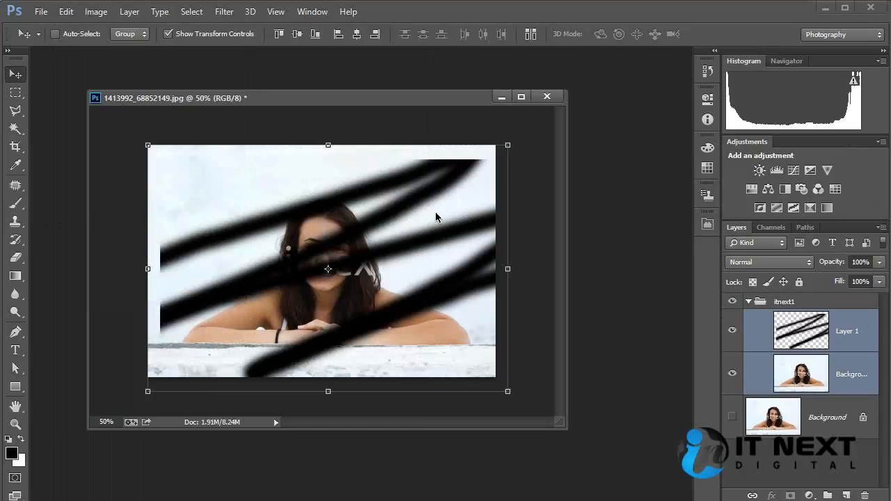